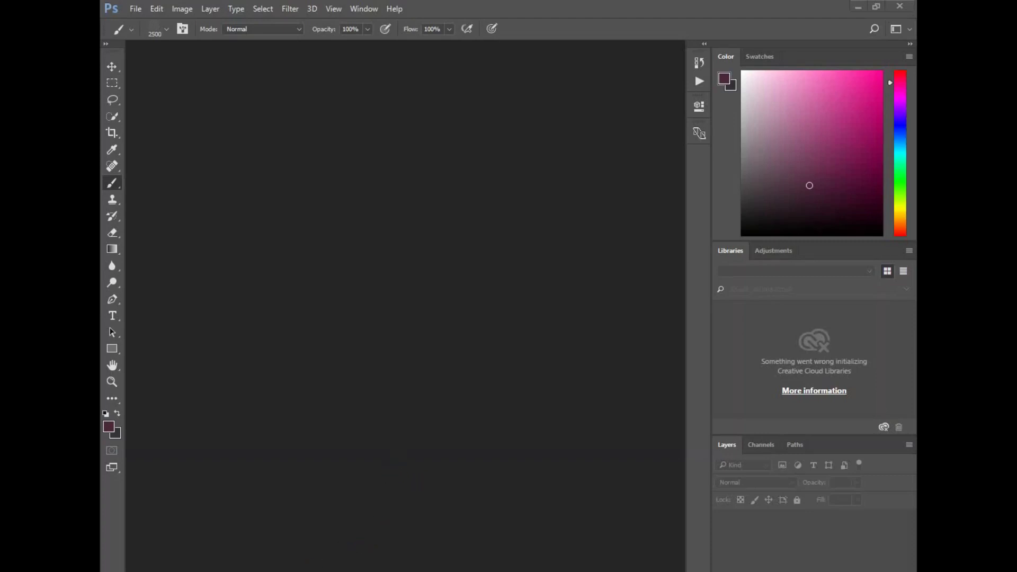
Open Bokeh.abr from the Tutorial folder to load the Bokeh brushes into Photoshop.
{"action": "left_click", "coordinate": [208, 559]}
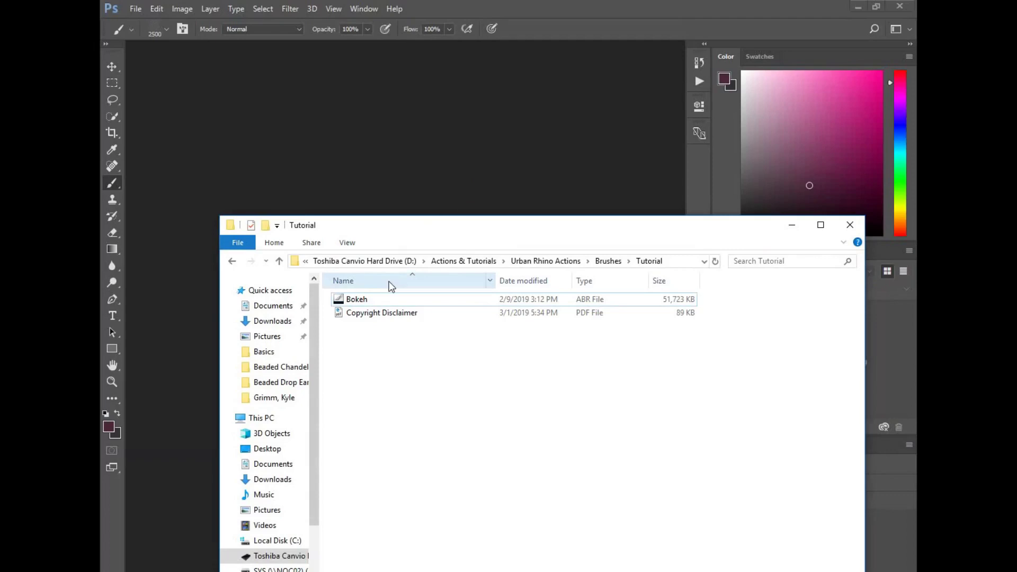
{"action": "double_click", "coordinate": [340, 305]}
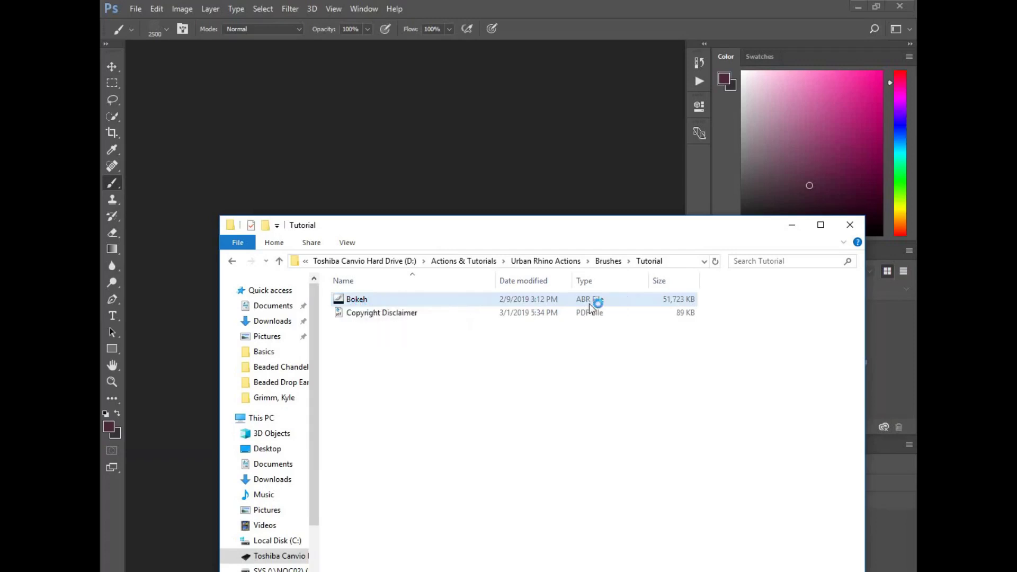
{"action": "double_click", "coordinate": [353, 300]}
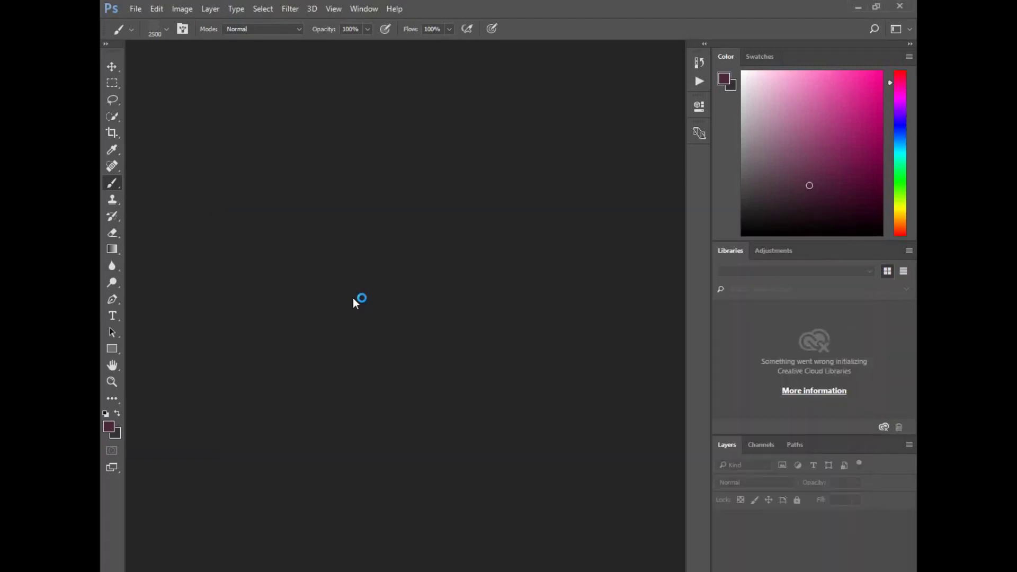
Scroll through the brush presets list to check the newly loaded Bokeh brushes.
{"action": "left_click", "coordinate": [169, 31]}
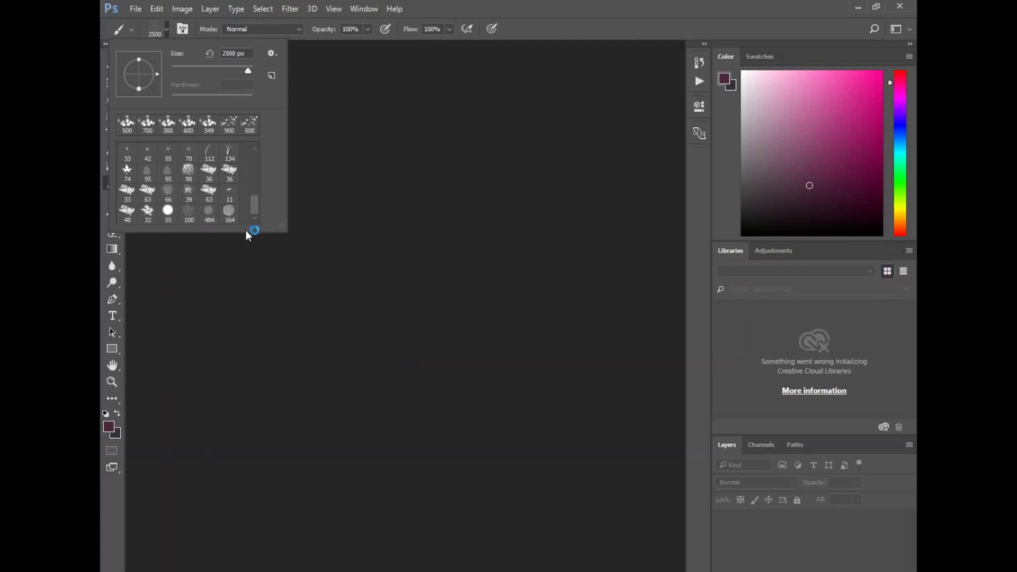
{"action": "scroll", "coordinate": [243, 196], "scroll_direction": "up", "scroll_amount": 10}
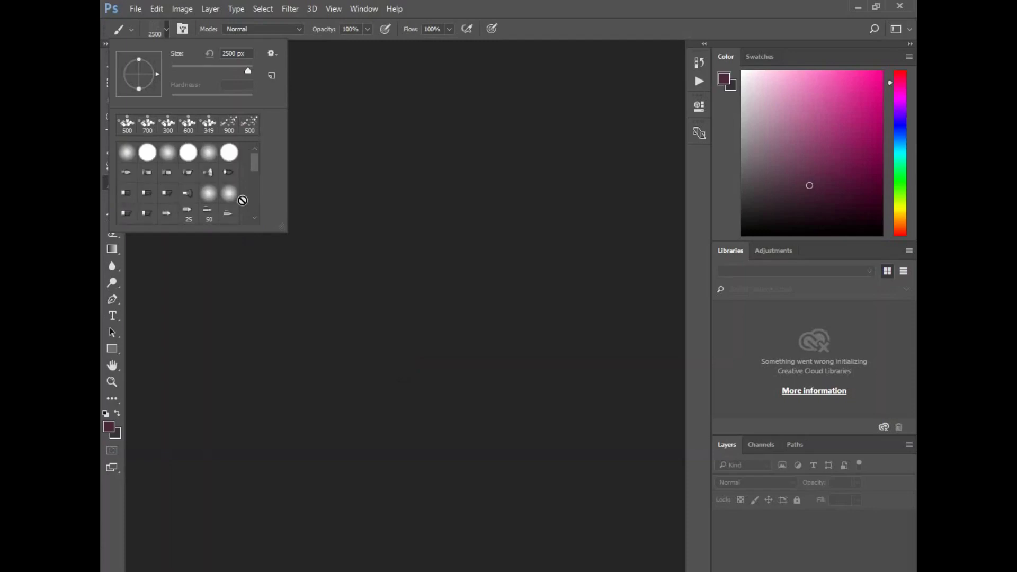
{"action": "scroll", "coordinate": [242, 200], "scroll_direction": "down", "scroll_amount": 8}
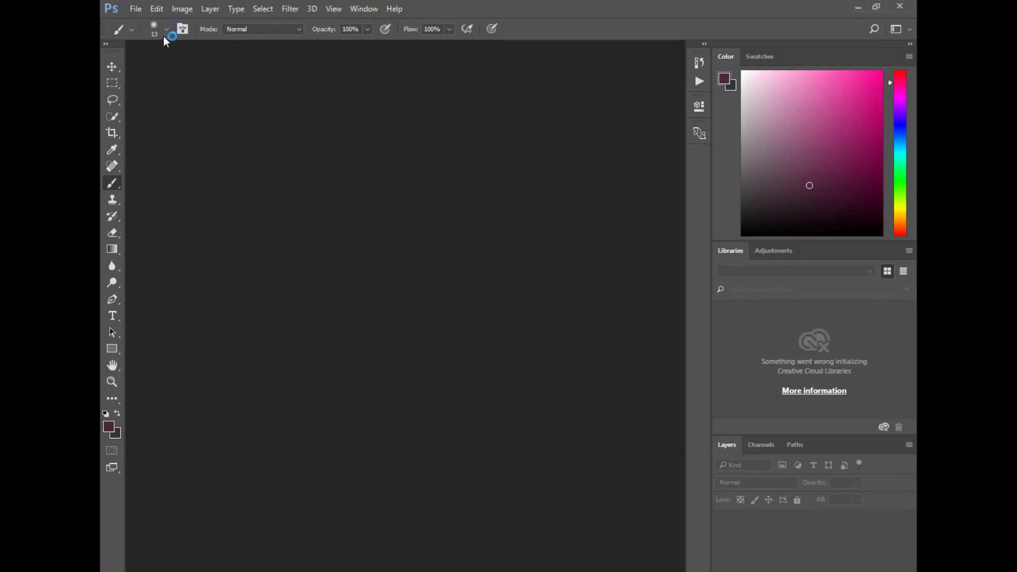
{"action": "left_click", "coordinate": [166, 33]}
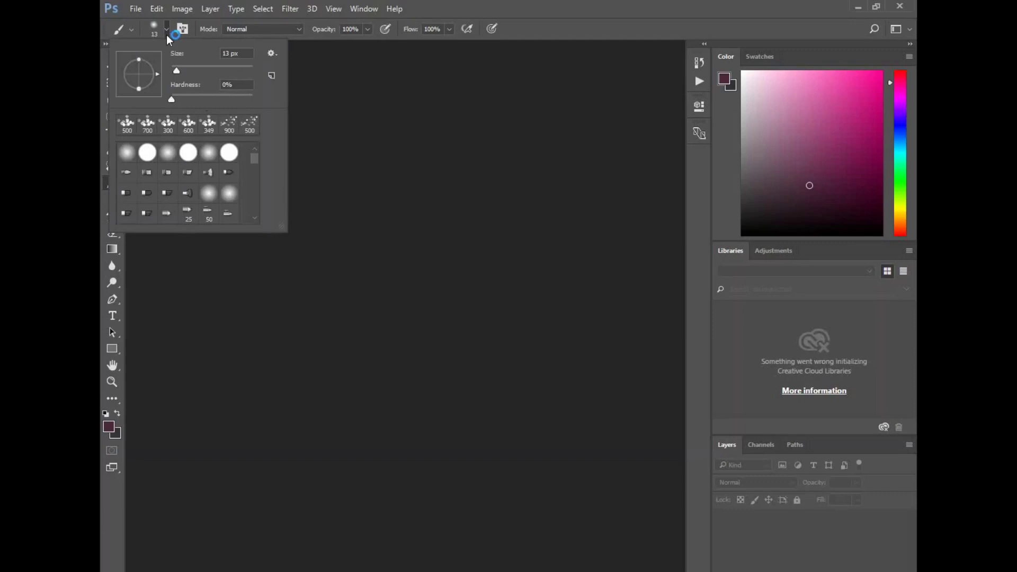
{"action": "left_click_drag", "start_coordinate": [256, 163], "coordinate": [252, 219]}
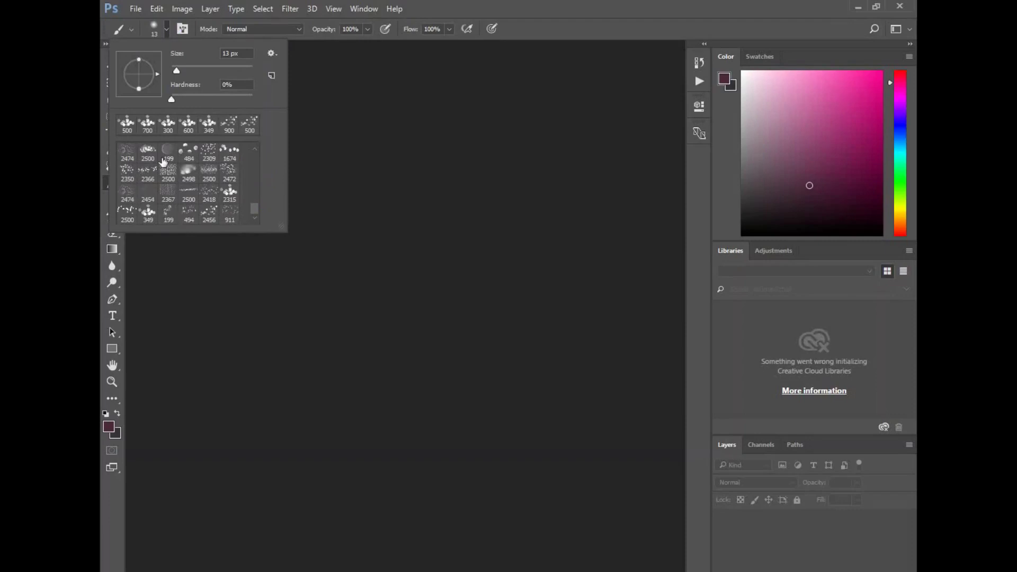
{"action": "left_click", "coordinate": [320, 149]}
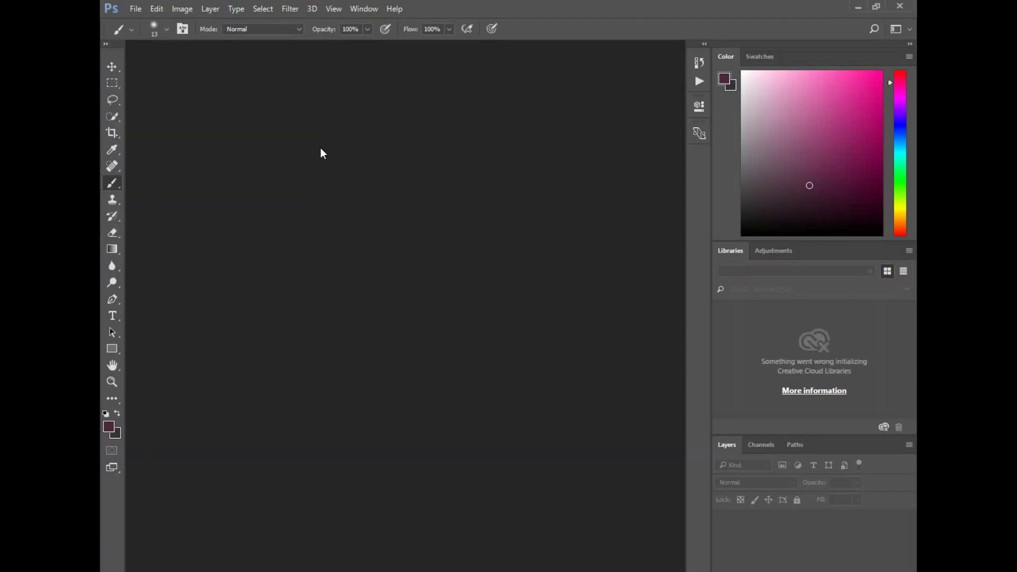
Open the recent image Using Text.jpg.
{"action": "left_click", "coordinate": [136, 9]}
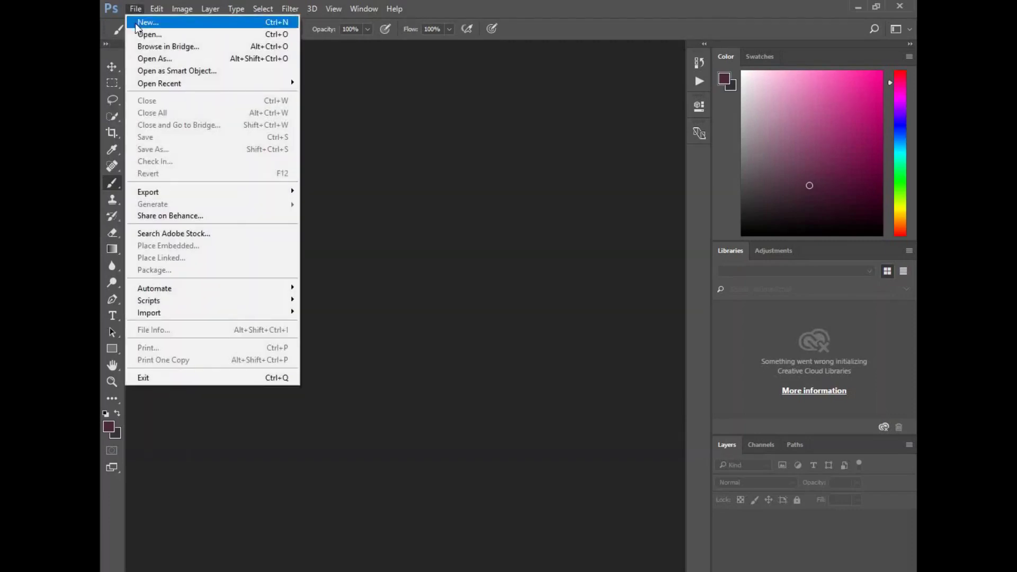
{"action": "mouse_move", "coordinate": [275, 88]}
{"action": "left_click", "coordinate": [317, 83]}
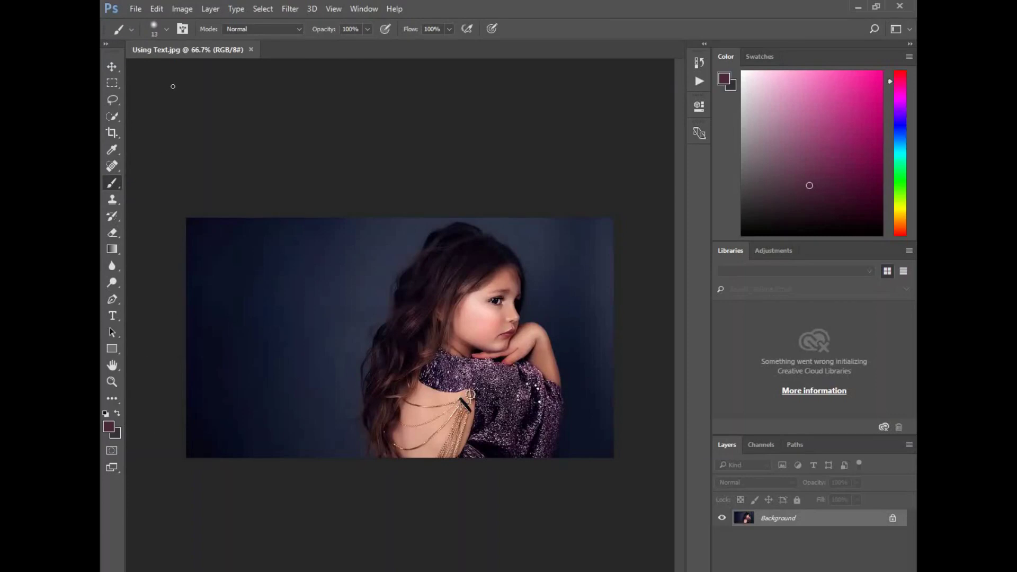
Pick the 2315 px bokeh scatter brush, test a stamp, then undo it.
{"action": "left_click", "coordinate": [167, 29]}
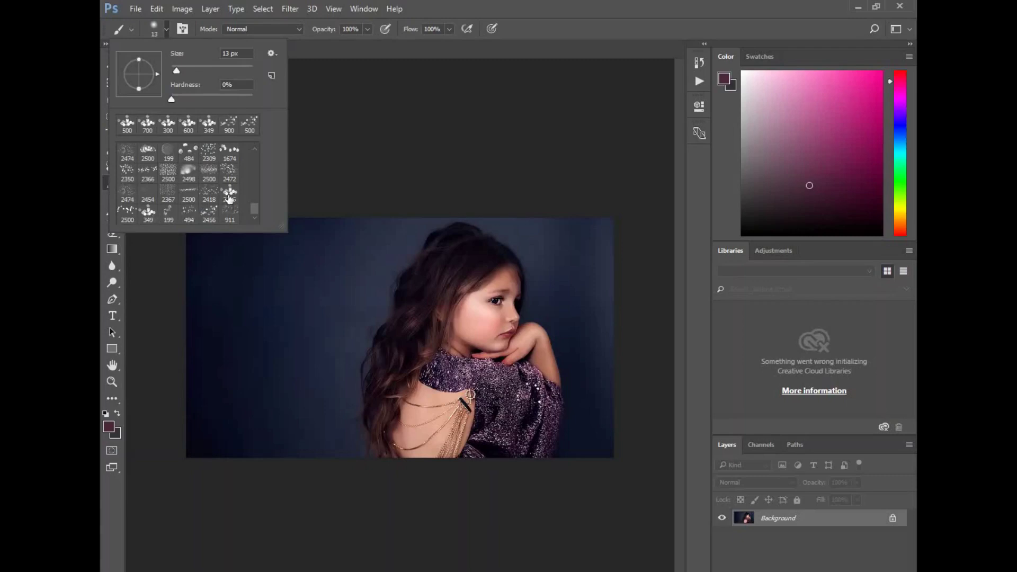
{"action": "left_click", "coordinate": [228, 198]}
{"action": "left_click", "coordinate": [392, 323]}
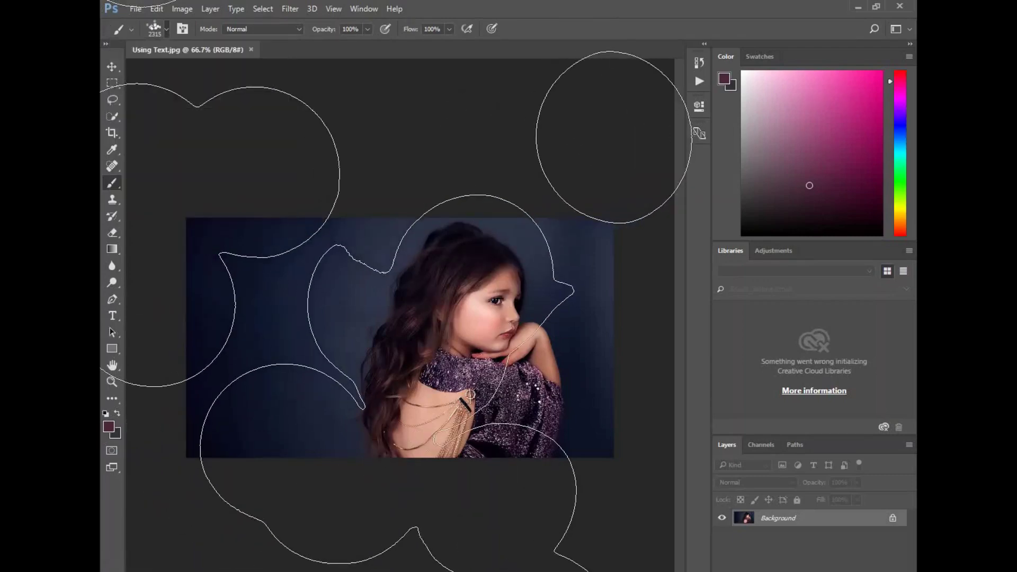
{"action": "left_click", "coordinate": [396, 318]}
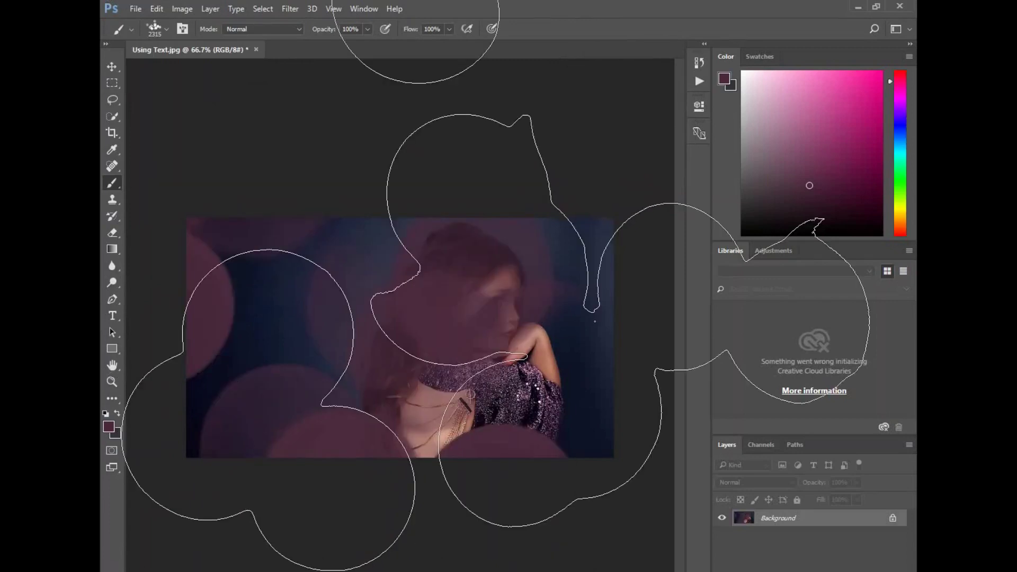
{"action": "key", "text": "ctrl+z"}
Resize the bokeh brush to about 400 px with the bracket keys.
{"action": "key", "text": "bracketleft"}
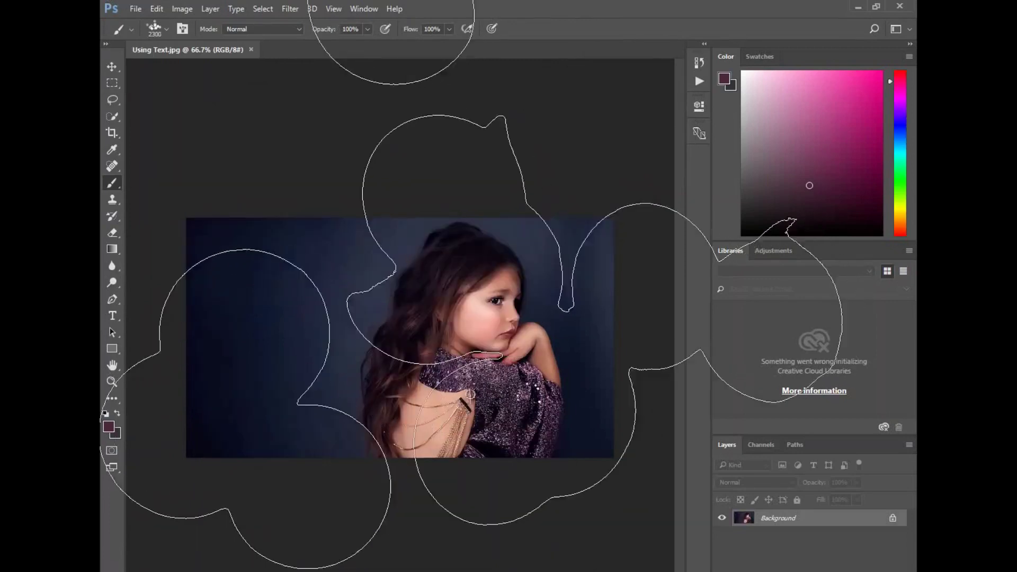
{"action": "key", "text": "bracketleft"}
{"action": "key", "text": "bracketleft"}
{"action": "key", "text": "bracketleft"}
{"action": "key", "text": "bracketleft"}
{"action": "key", "text": "bracketleft"}
{"action": "key", "text": "bracketleft"}
{"action": "key", "text": "bracketleft"}
{"action": "key", "text": "bracketleft"}
{"action": "key", "text": "bracketleft"}
{"action": "key", "text": "bracketleft"}
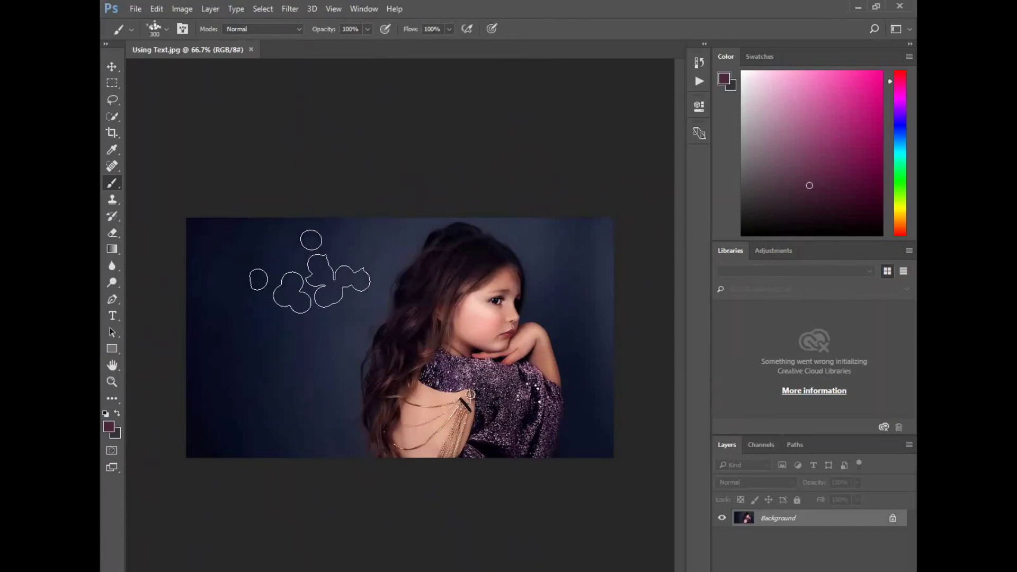
{"action": "key", "text": "bracketright"}
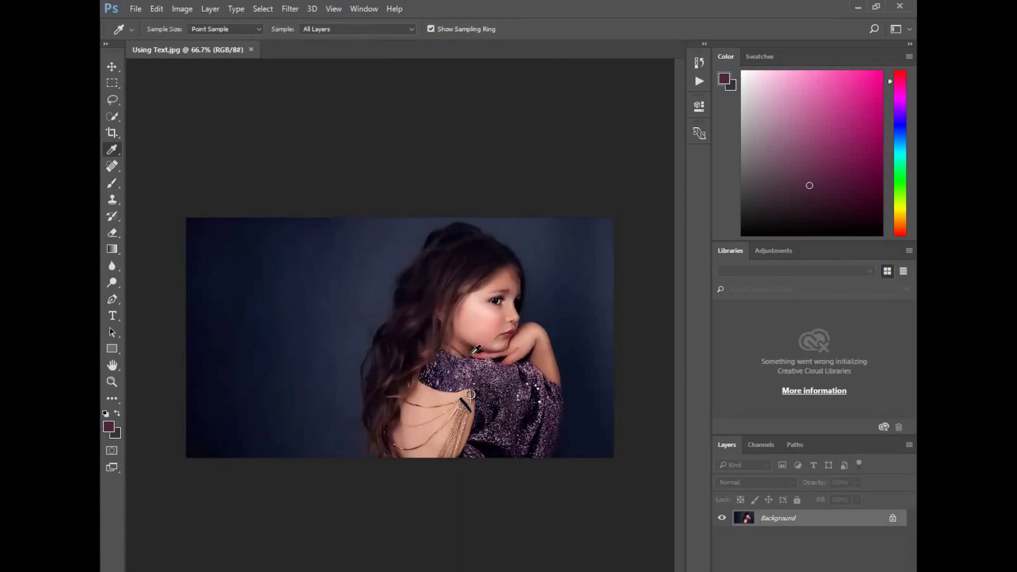
Sample a dark maroon paint colour from the image near the girl's dress.
{"action": "left_click", "coordinate": [470, 372], "text": "alt"}
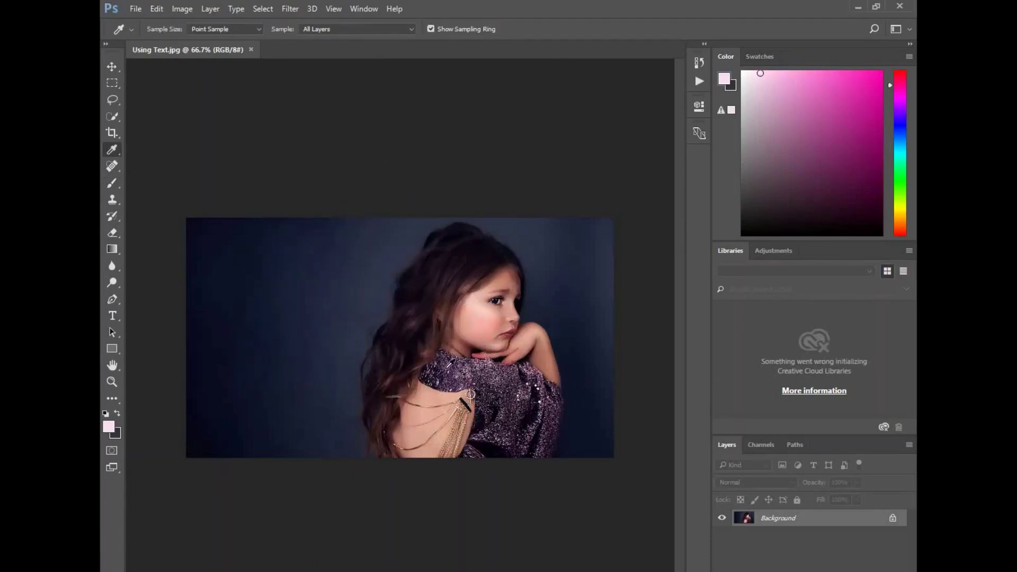
{"action": "left_click", "coordinate": [433, 364], "text": "alt"}
{"action": "key", "text": "i"}
{"action": "left_click", "coordinate": [493, 364]}
{"action": "left_click", "coordinate": [500, 376]}
{"action": "left_click", "coordinate": [499, 369]}
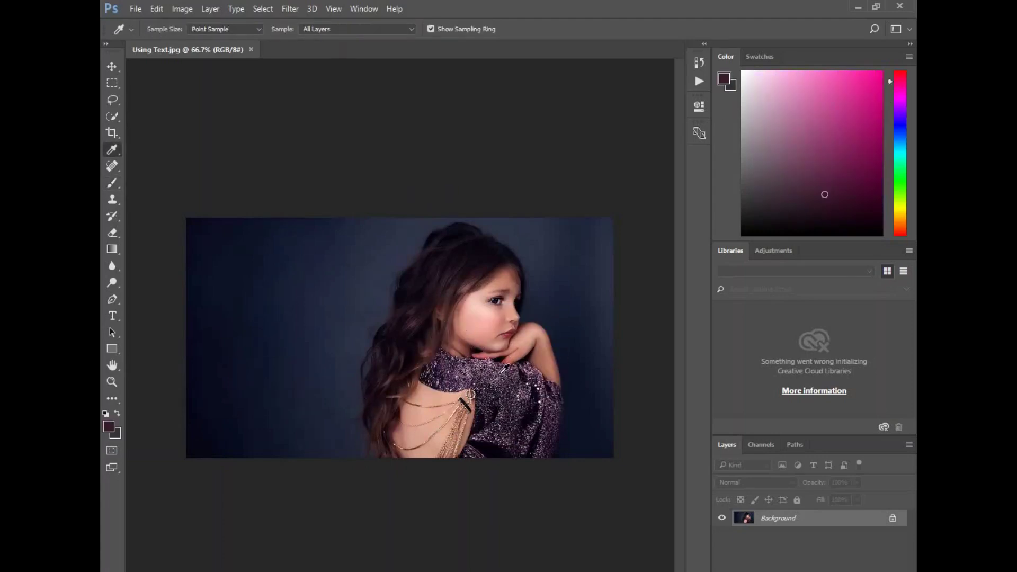
Set the bokeh brush opacity to 28% and stamp a faint dab left of the girl.
{"action": "key", "text": "b"}
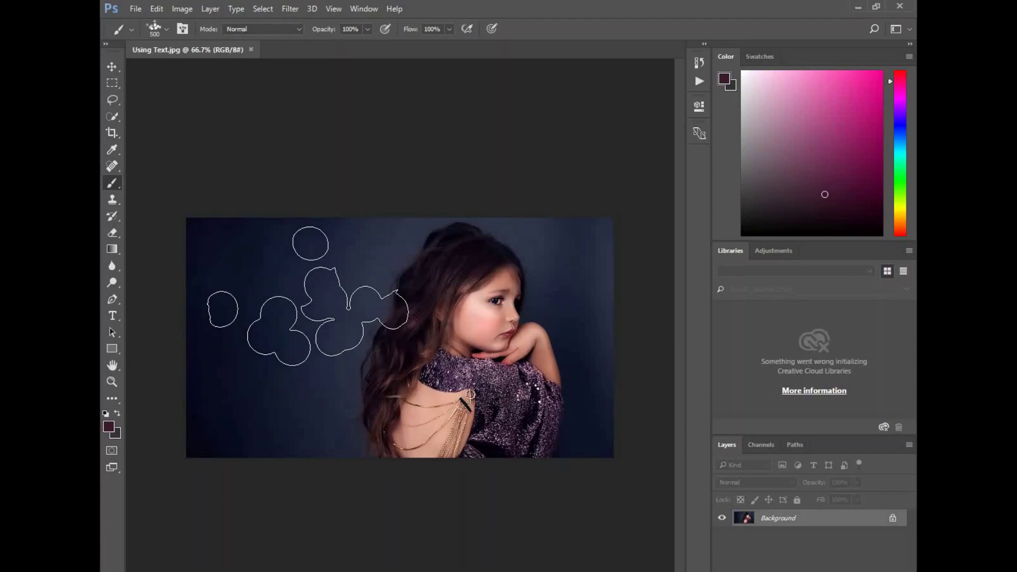
{"action": "left_click", "coordinate": [367, 29]}
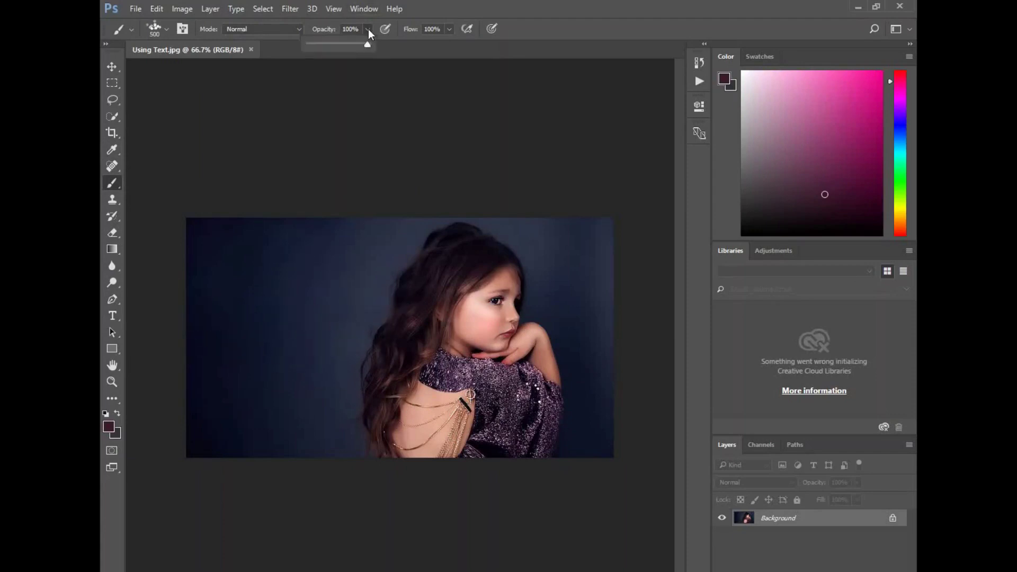
{"action": "left_click", "coordinate": [333, 43]}
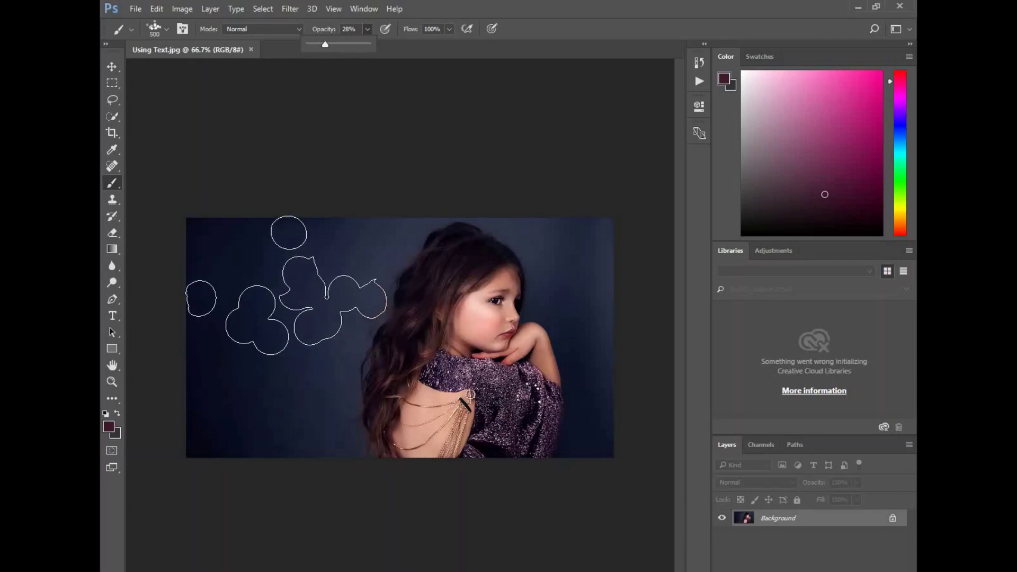
{"action": "left_click", "coordinate": [286, 286]}
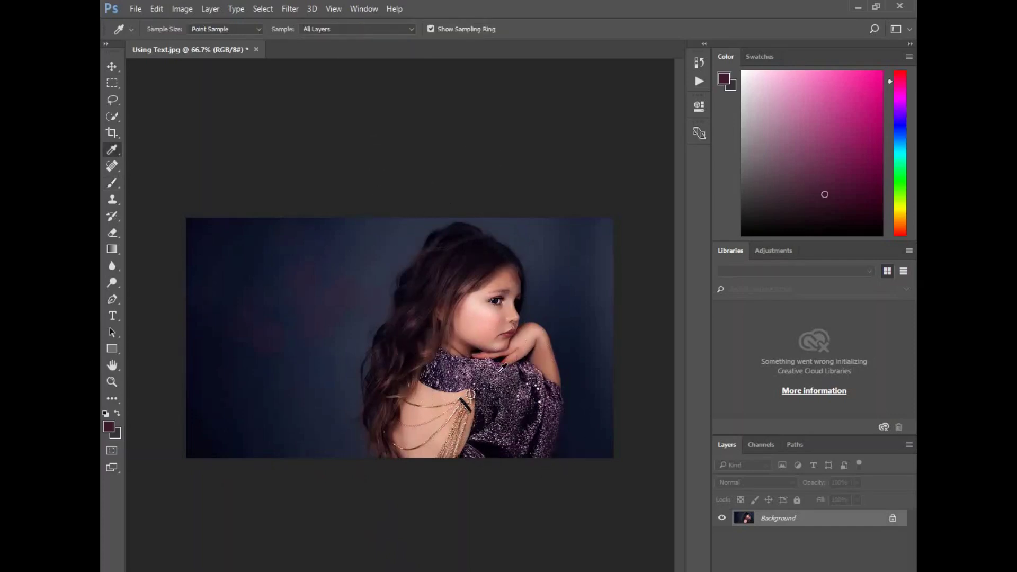
Sample light pink from the shoulder and stamp bokeh circles left, top-right and top-left.
{"action": "left_click", "coordinate": [473, 382], "text": "alt"}
{"action": "left_click", "coordinate": [447, 371], "text": "alt"}
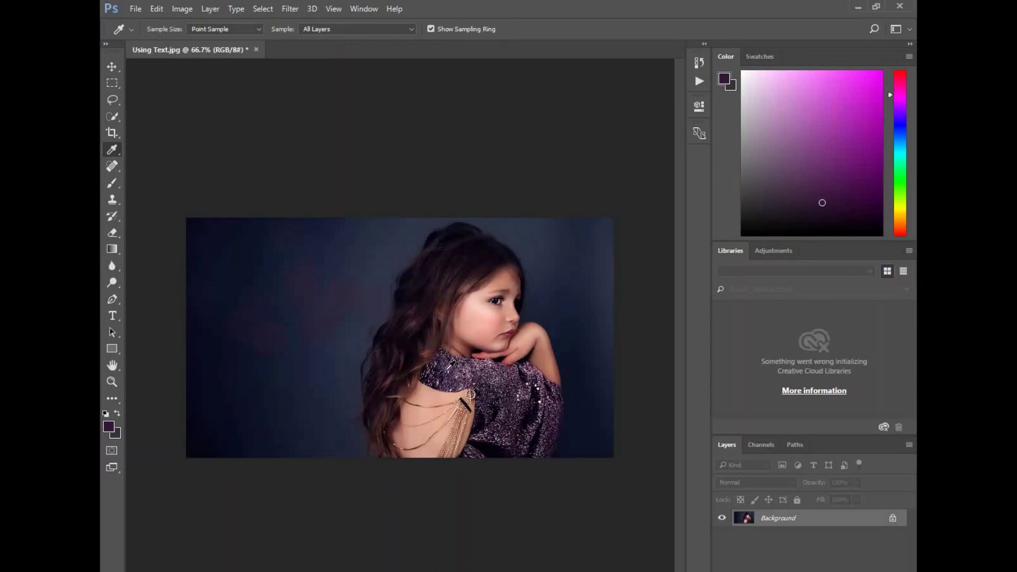
{"action": "mouse_move", "coordinate": [386, 375]}
{"action": "left_mouse_down"}
{"action": "mouse_move", "coordinate": [295, 375]}
{"action": "mouse_move", "coordinate": [341, 454]}
{"action": "left_mouse_up"}
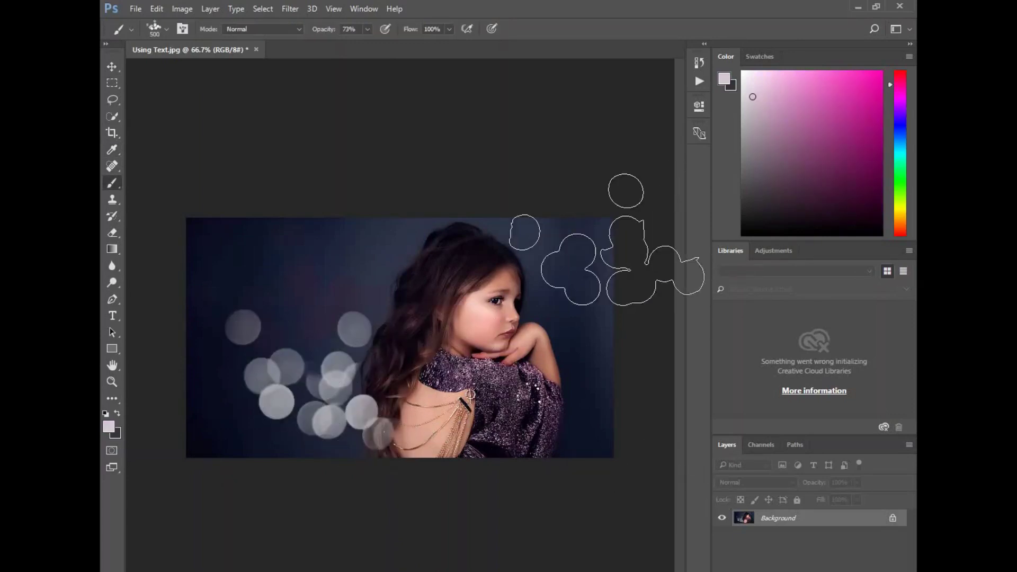
{"action": "left_click", "coordinate": [587, 222]}
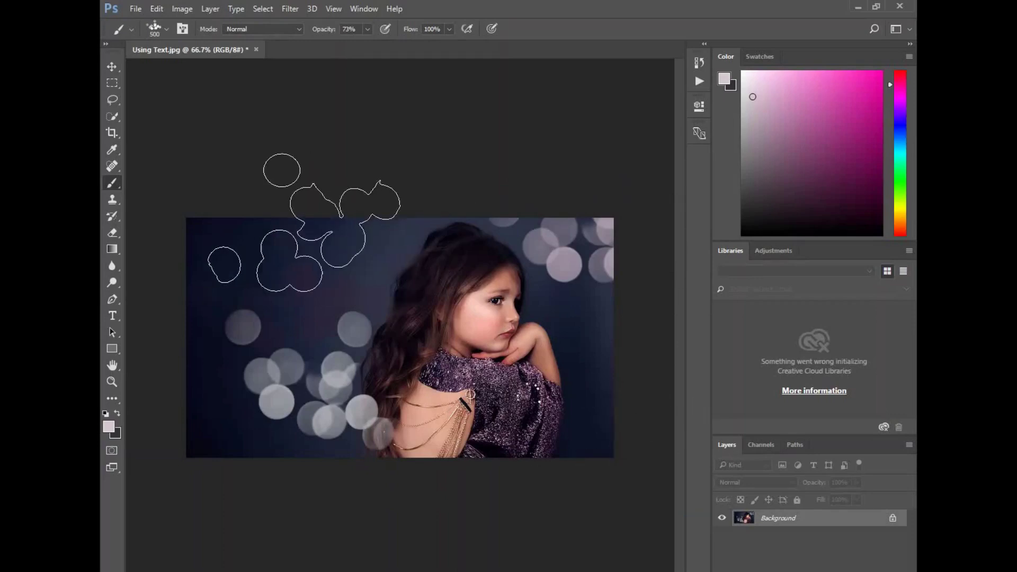
{"action": "left_click", "coordinate": [214, 228]}
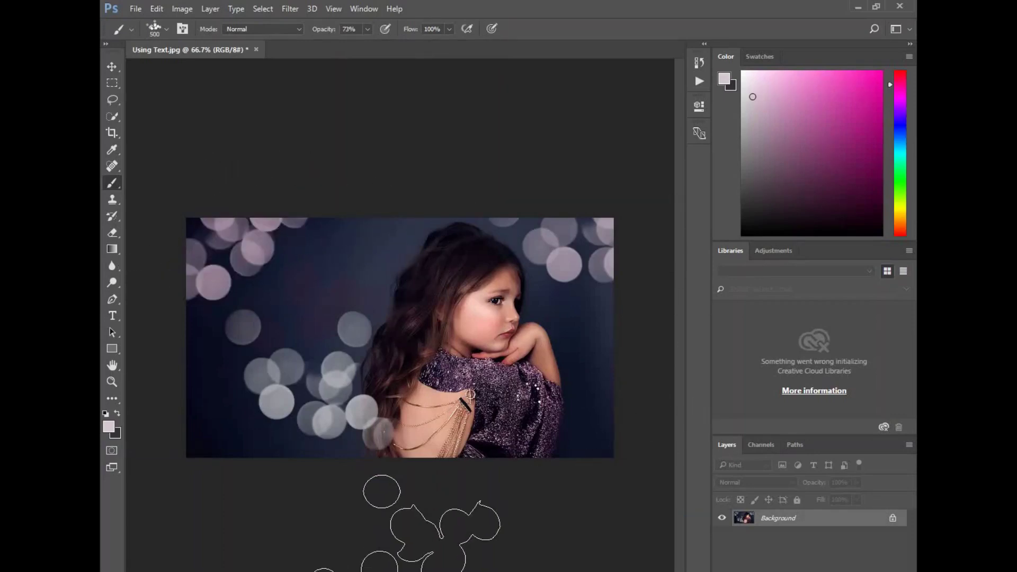